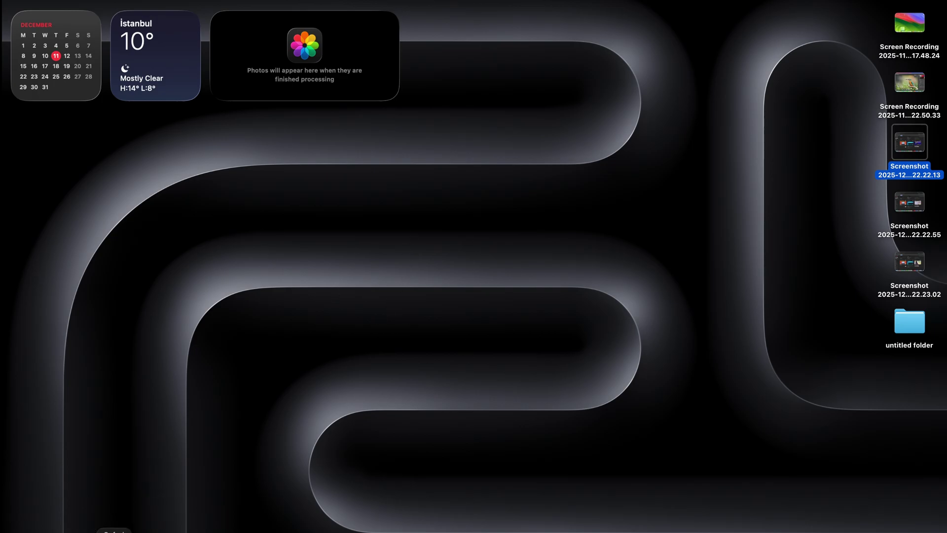
# Step: Launch Safari and go to the Google Gemini site
pyautogui.click(114, 531)
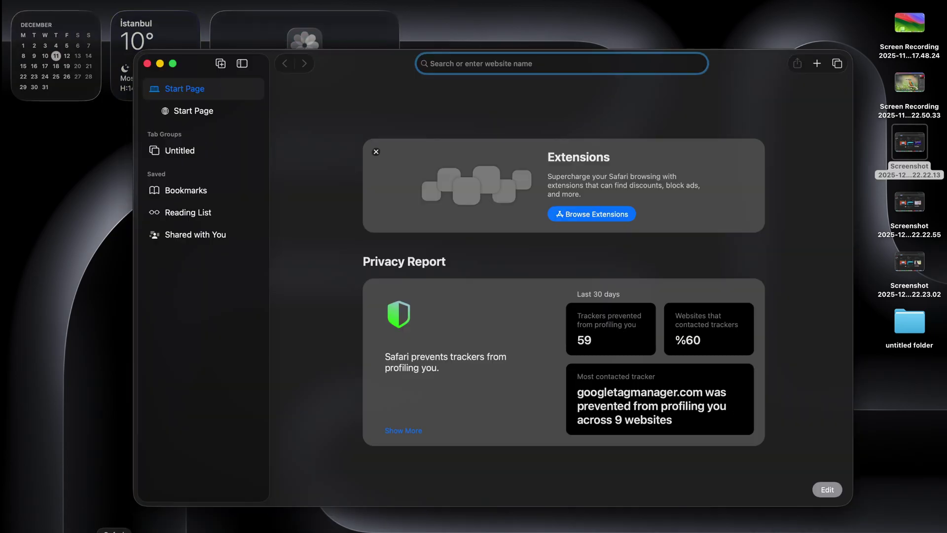
pyautogui.write('gemini.google.com')
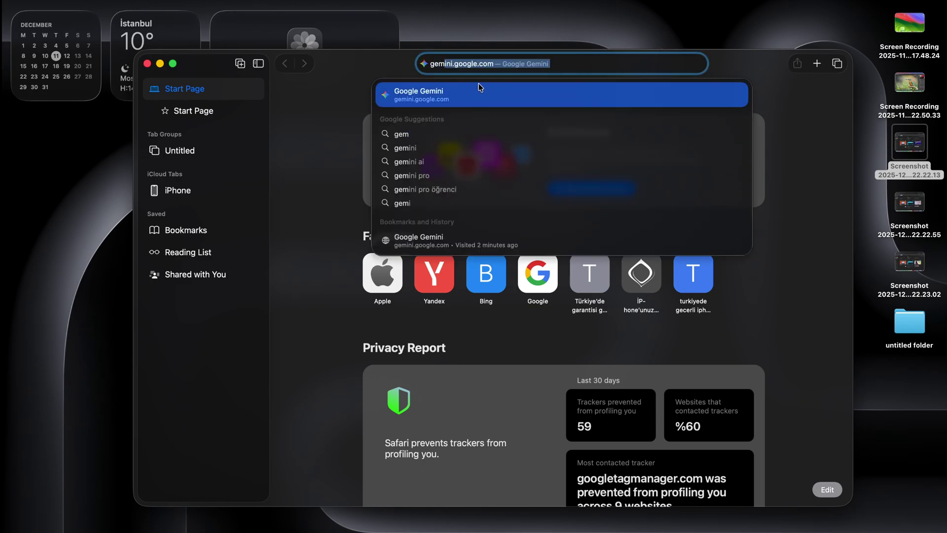
pyautogui.click(479, 88)
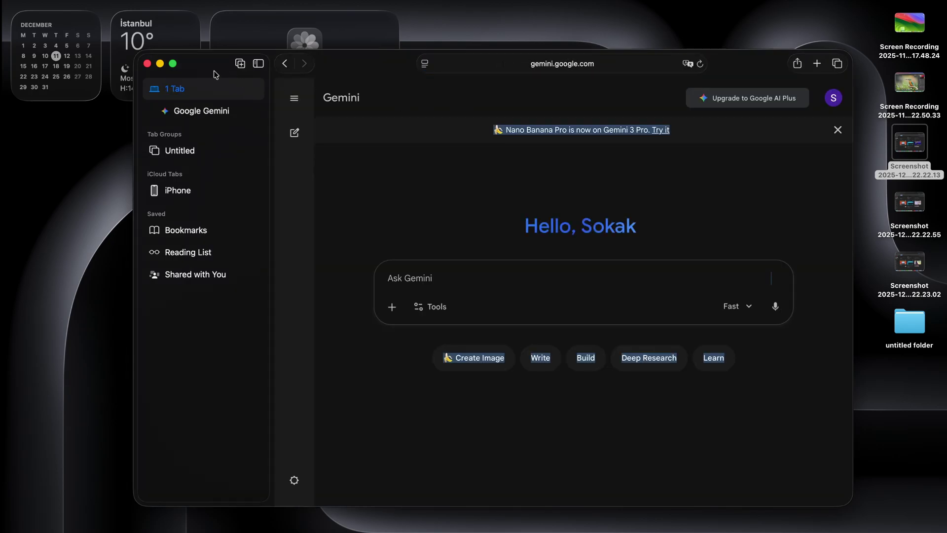
# Step: Make the Safari window full screen
pyautogui.click(172, 66)
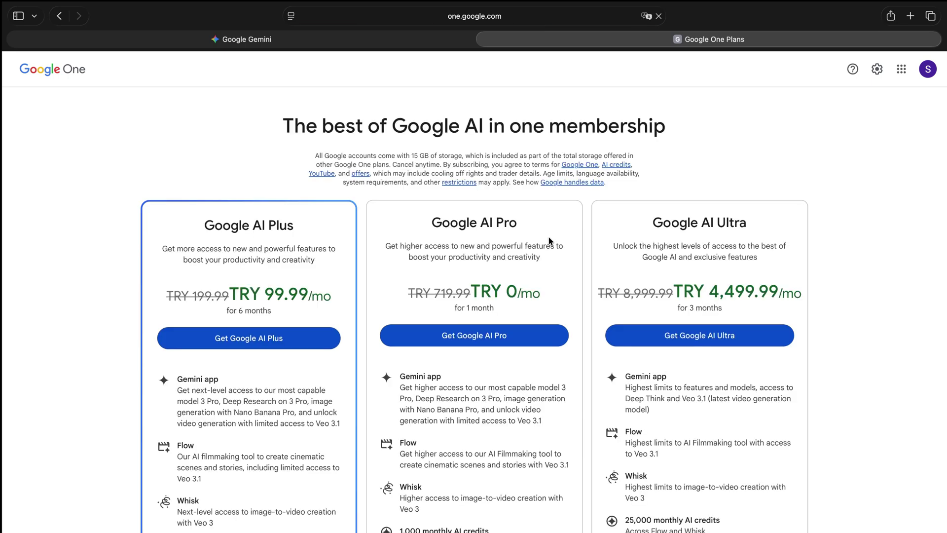
pyautogui.scroll(-5, 433, 459)
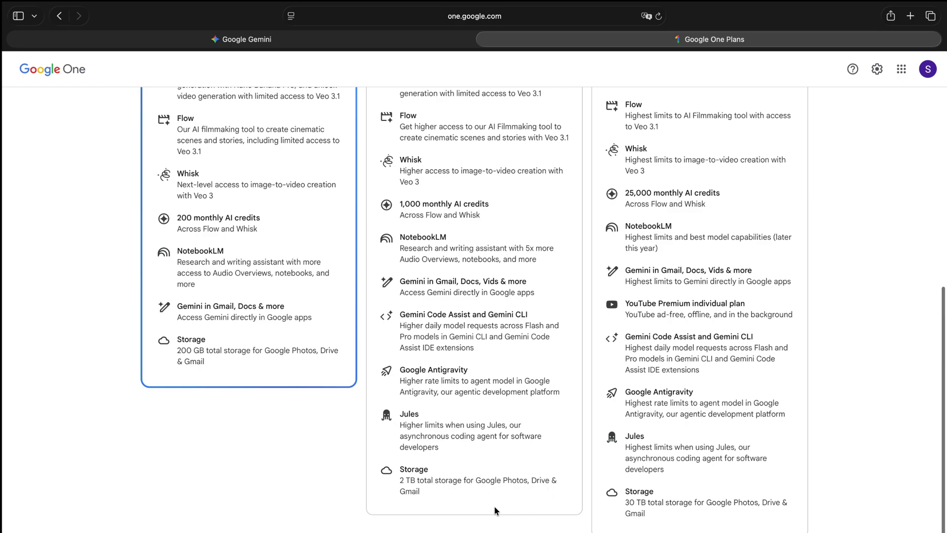
pyautogui.scroll(5, 421, 498)
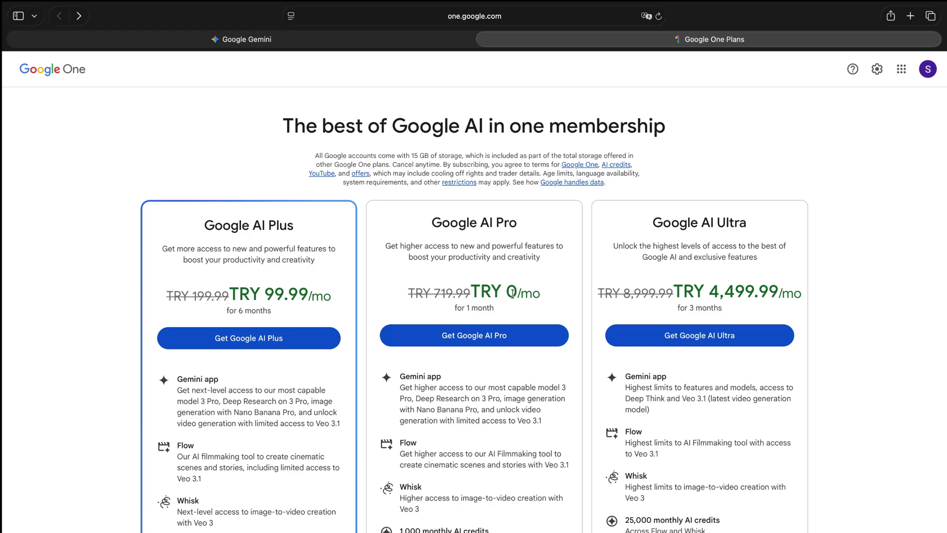
# Step: Start Get Google AI Pro, agree to the Google One terms, and add a payment card
pyautogui.click(492, 334)
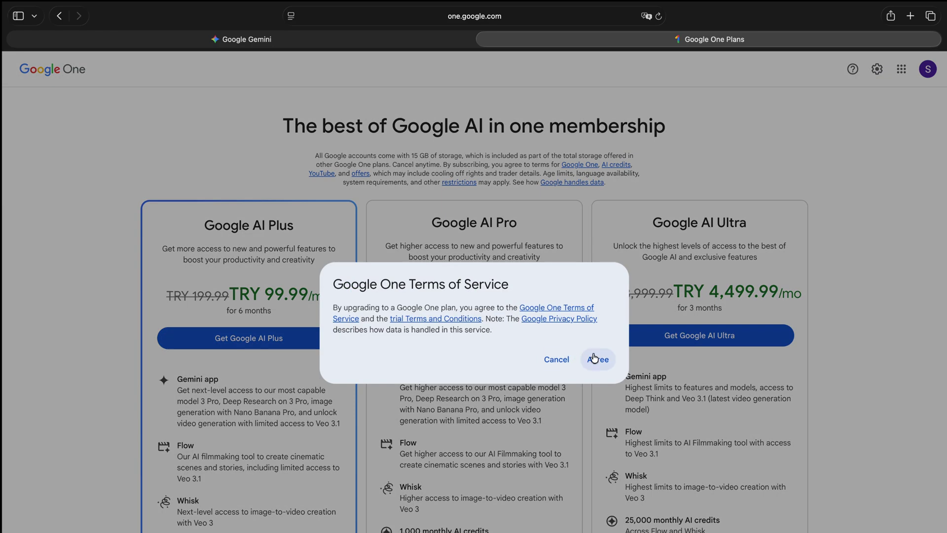
pyautogui.click(593, 359)
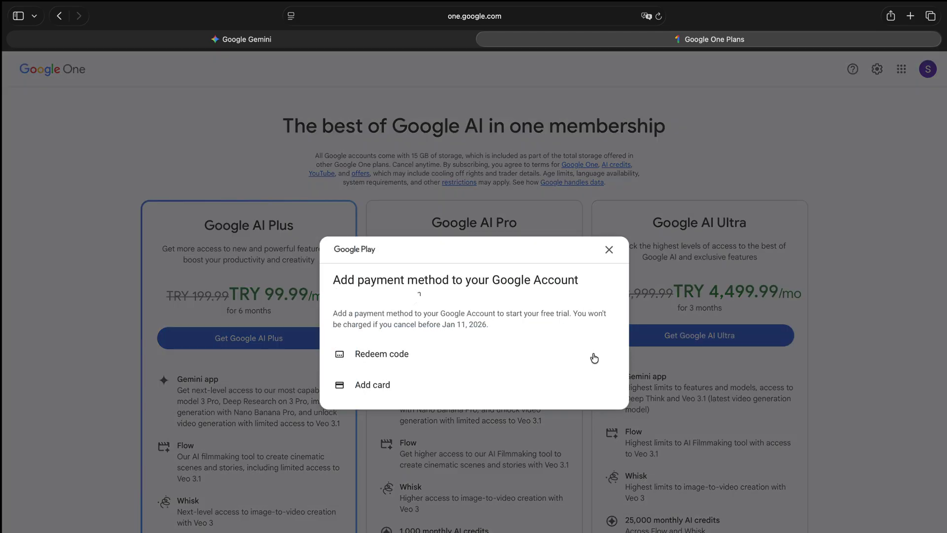
pyautogui.click(396, 381)
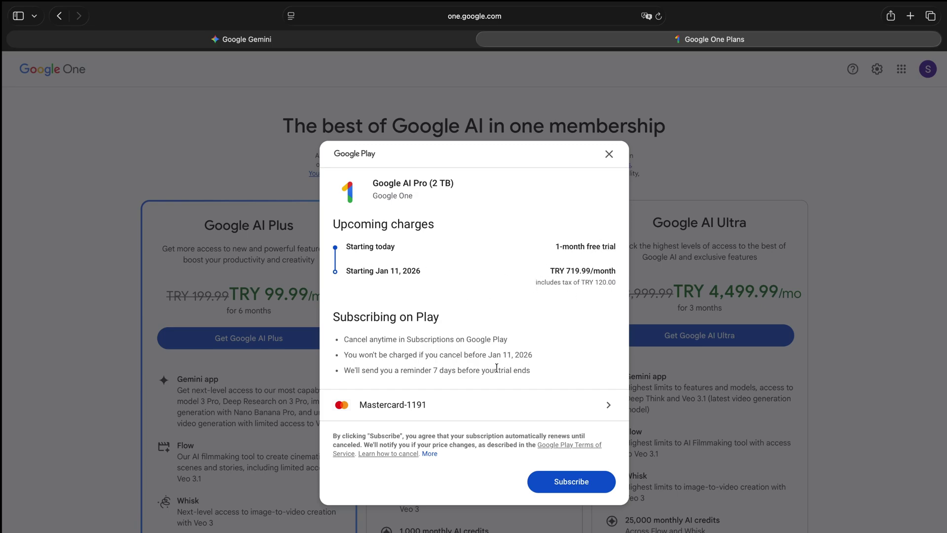
# Step: Subscribe to the Google AI Pro free trial, dismiss the confirmation, and go to Google Drive
pyautogui.click(566, 485)
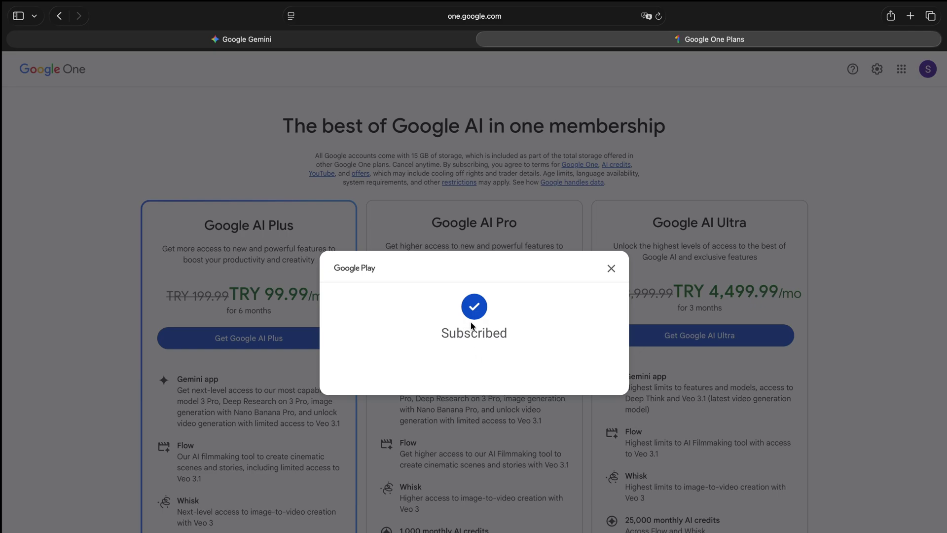
pyautogui.click(611, 269)
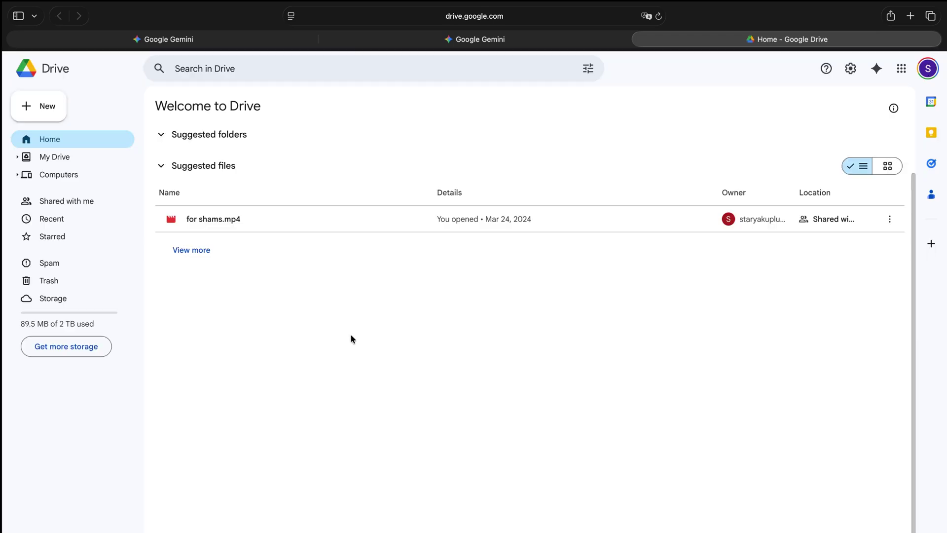
pyautogui.click(901, 71)
# Step: Open Drive's Storage page showing 89.5 MB used of 2 TB
pyautogui.click(59, 327)
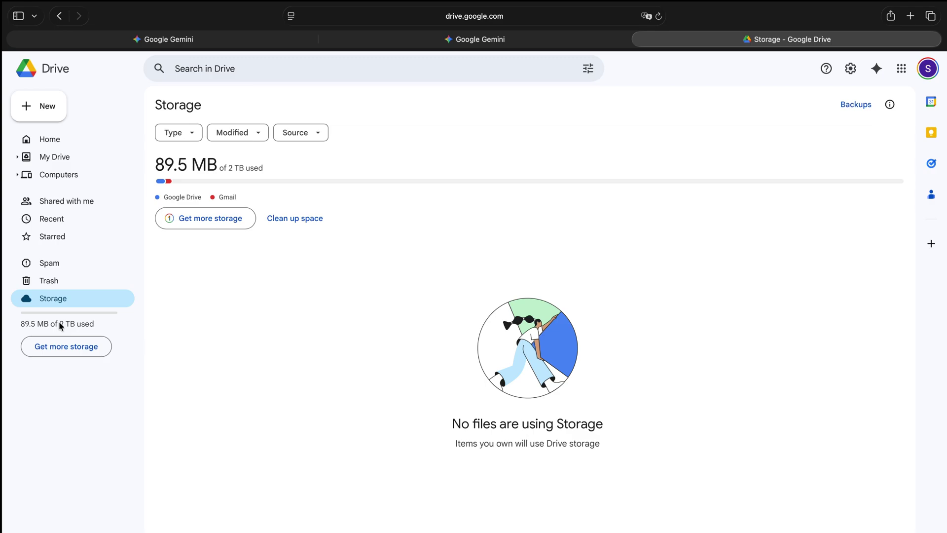